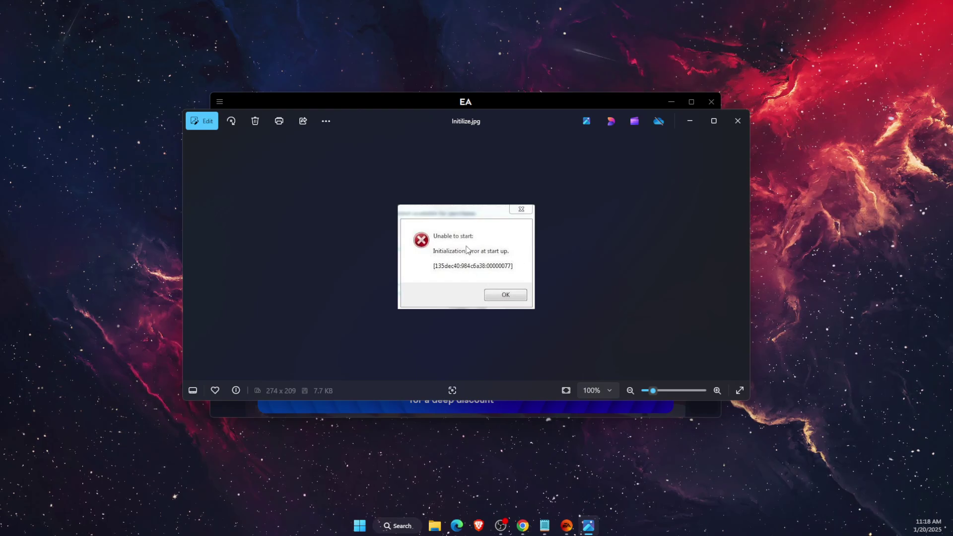
- Close the error image and end the running EA process in Task Manager, closing Task Manager when done
click(737, 121)
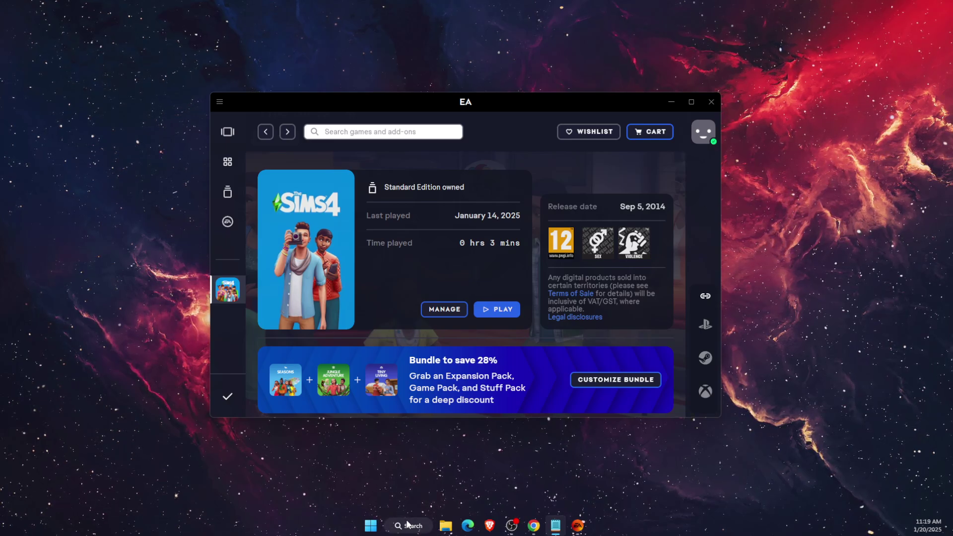
right_click(371, 527)
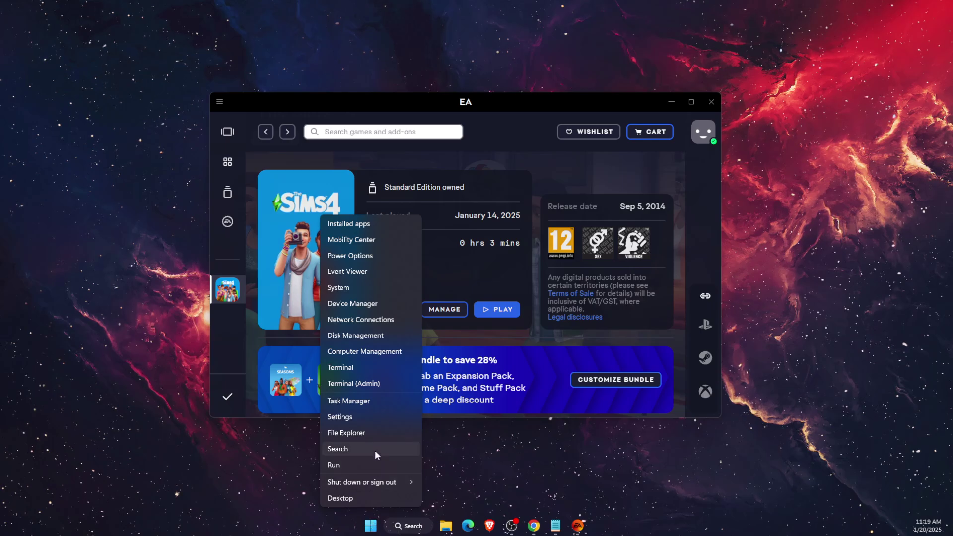
click(363, 400)
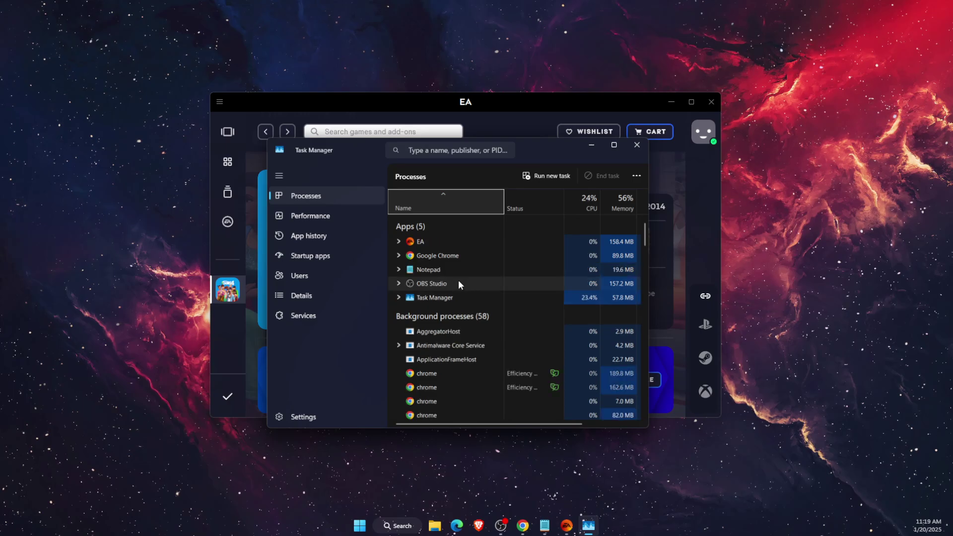
click(423, 241)
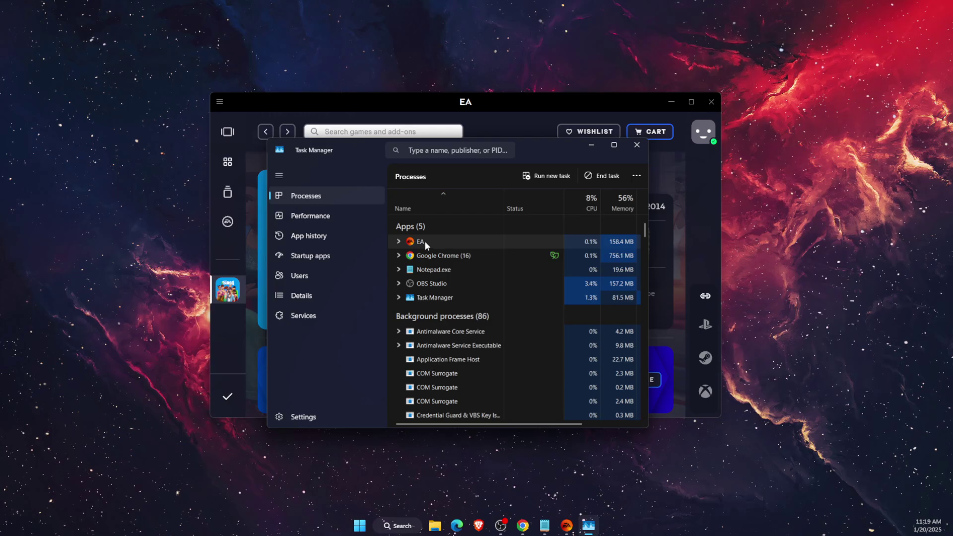
click(590, 176)
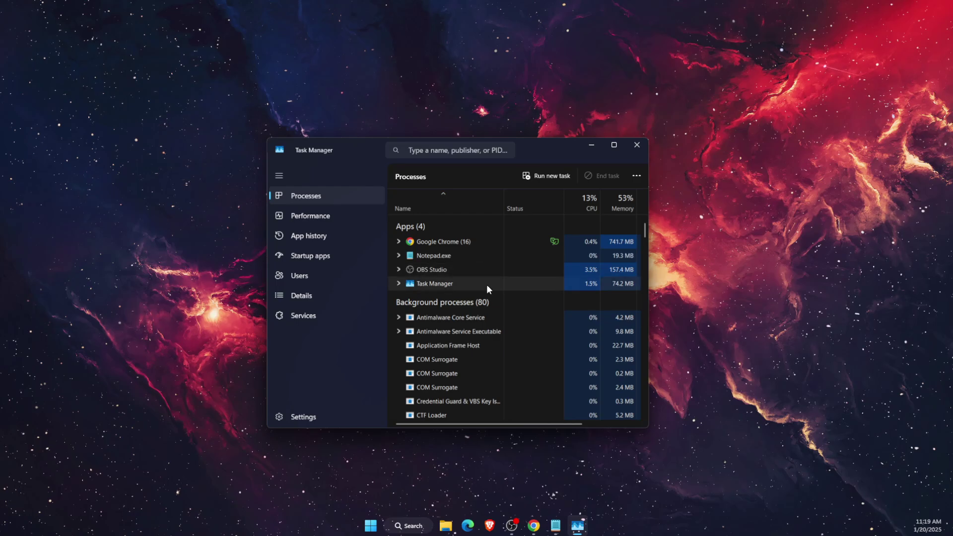
click(637, 144)
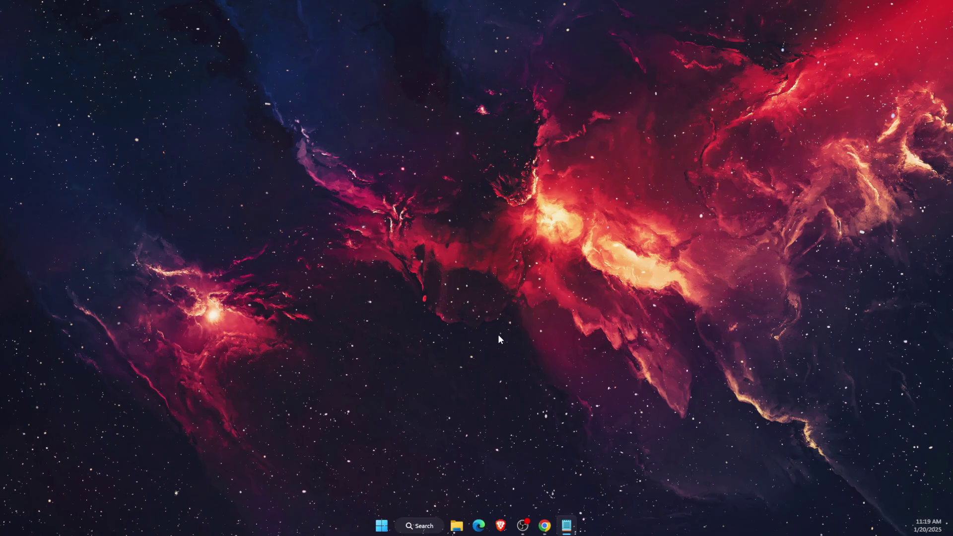
- Search Windows for "ea", relaunch the EA app and minimize its window
click(438, 525)
text(ea)
click(428, 526)
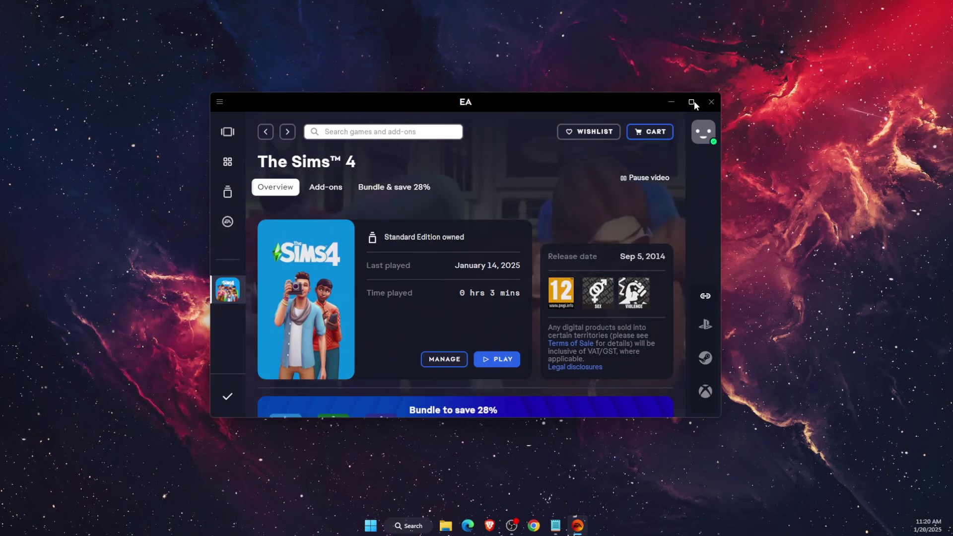
click(672, 101)
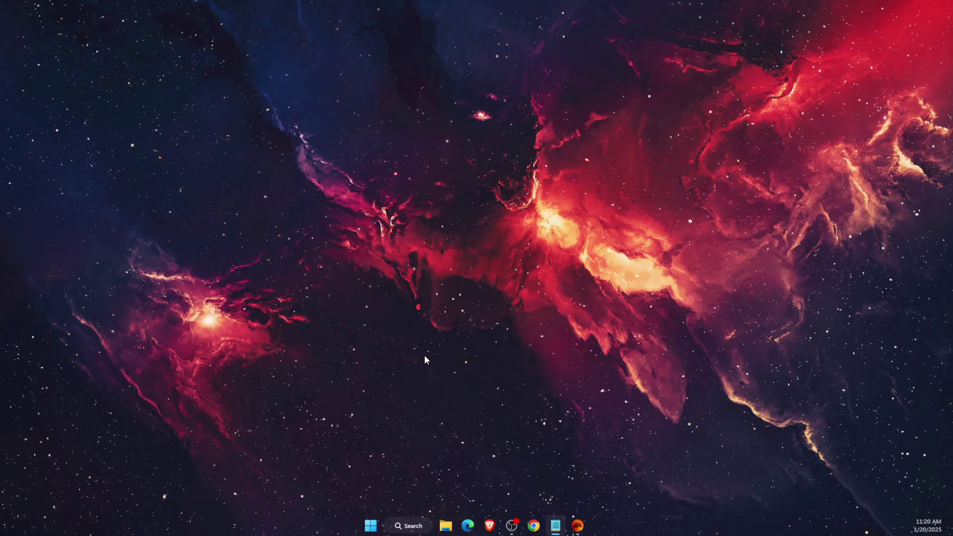
- Open Windows Settings through a search for "settings" and go to the installed apps list
click(413, 525)
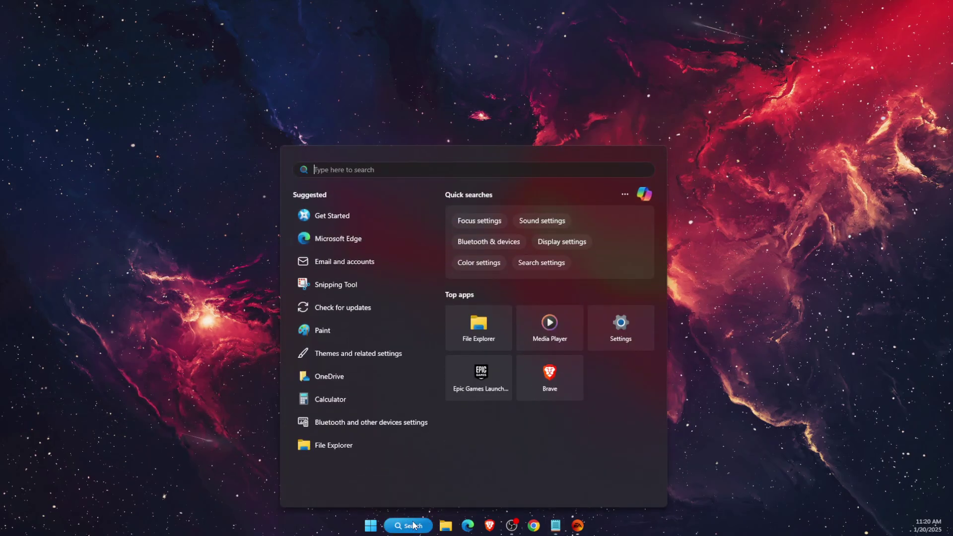
click(557, 508)
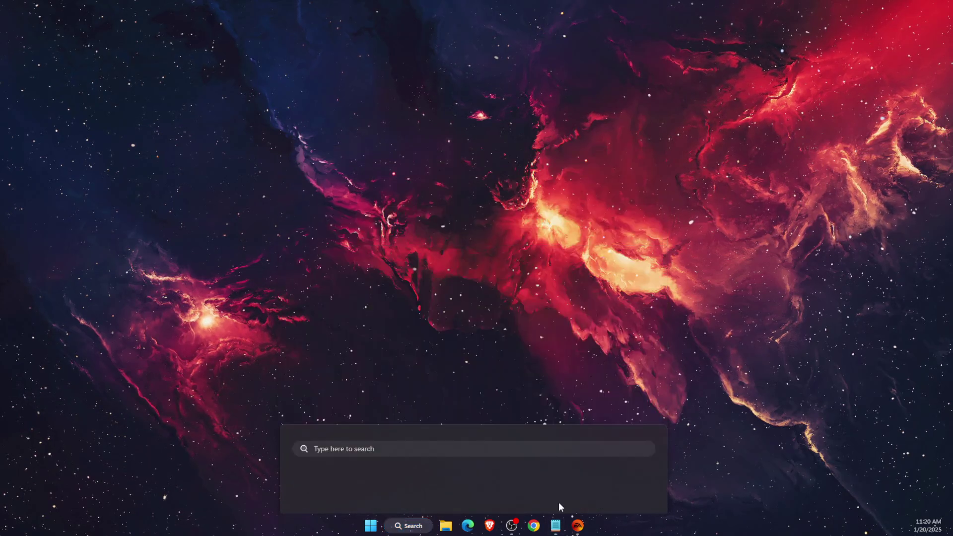
click(415, 526)
text(settings)
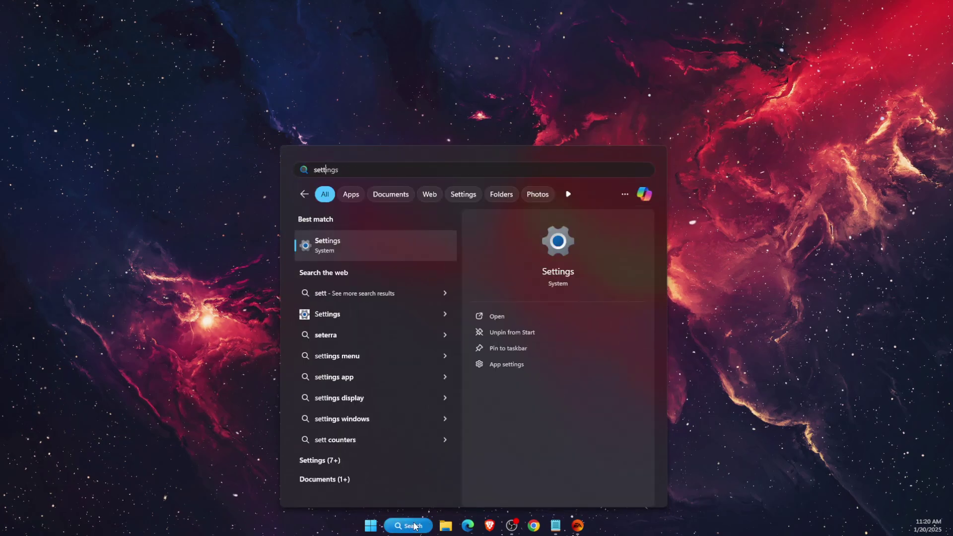
key(Return)
click(525, 323)
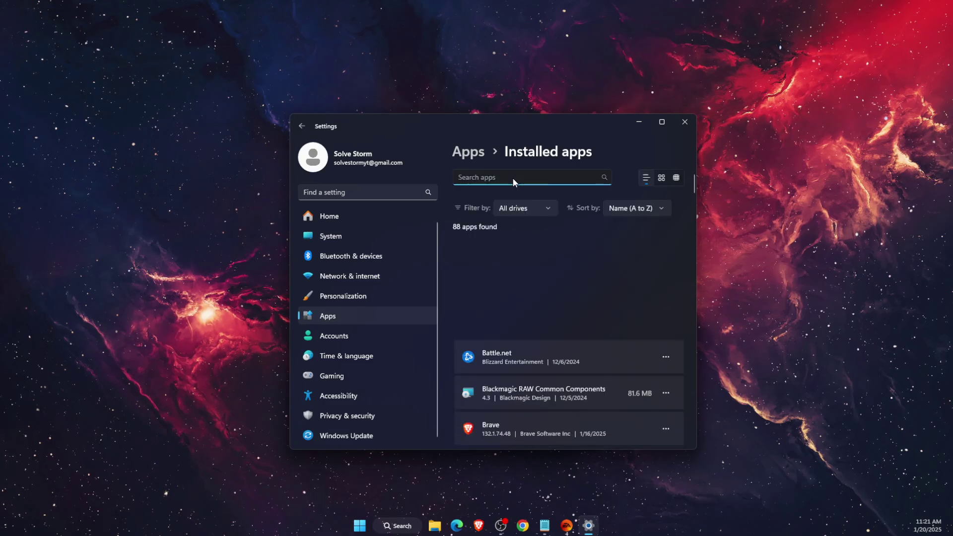
- Search the installed apps for "ea", show the EA app's uninstall option, and close Settings without uninstalling
click(509, 178)
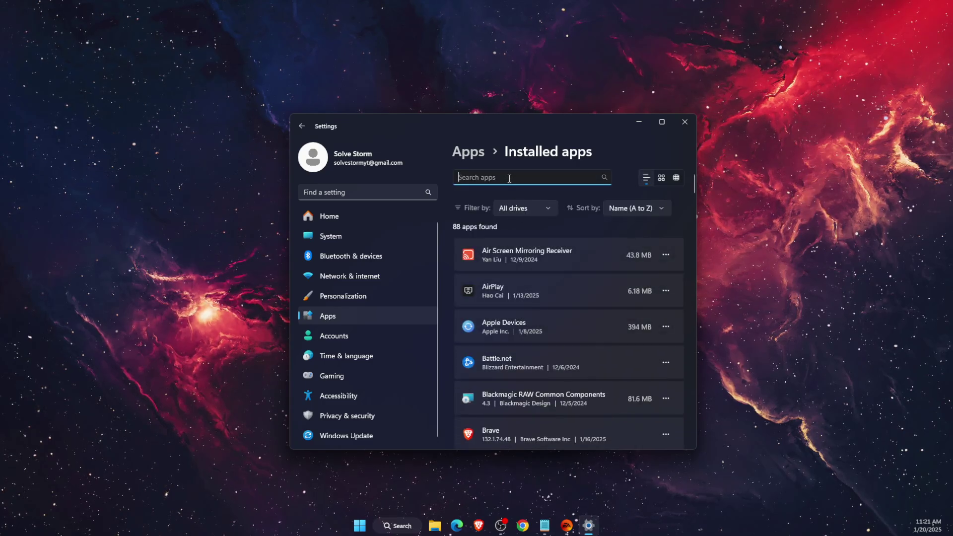
text(ea)
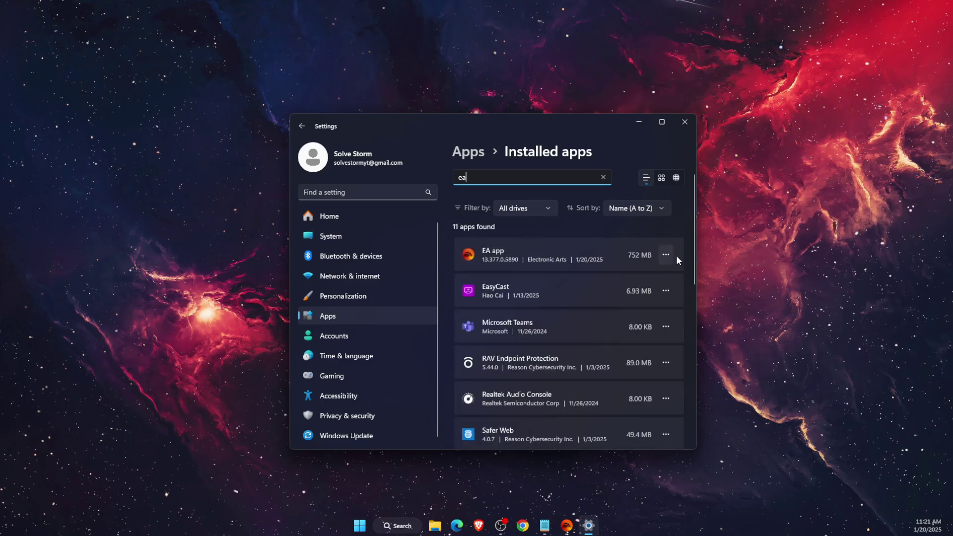
click(667, 253)
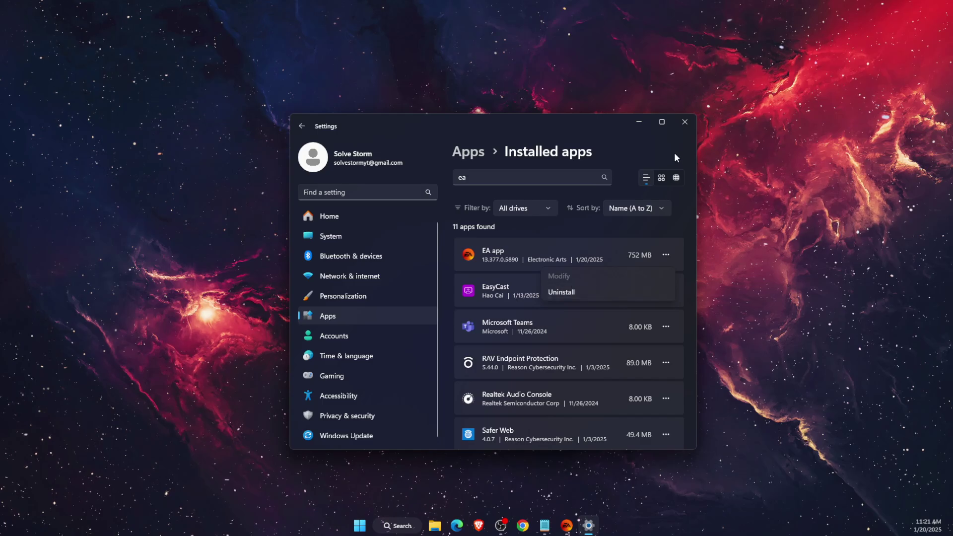
click(683, 121)
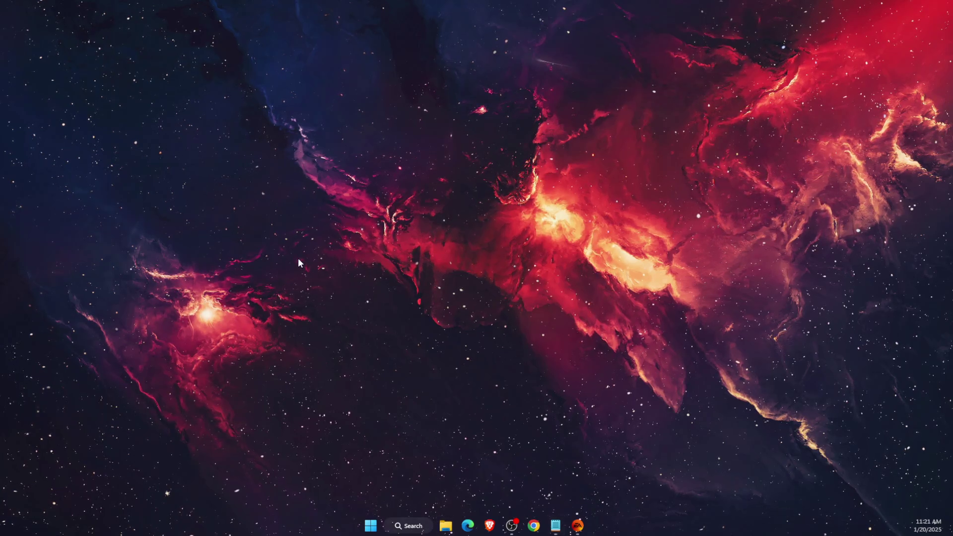
- Open the Mods folder under Documents > Electronic Arts > The Sims 4 in File Explorer
key(super+e)
click(398, 271)
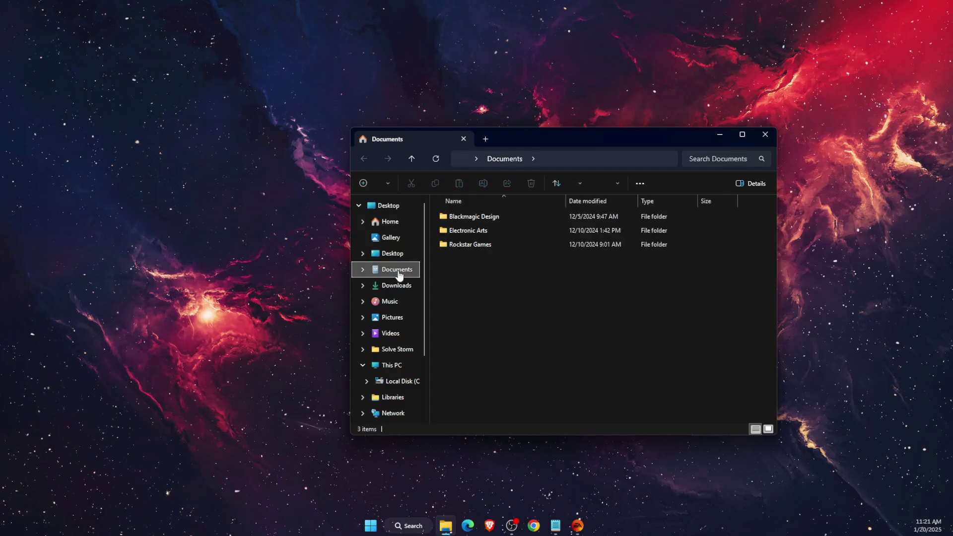
double_click(479, 231)
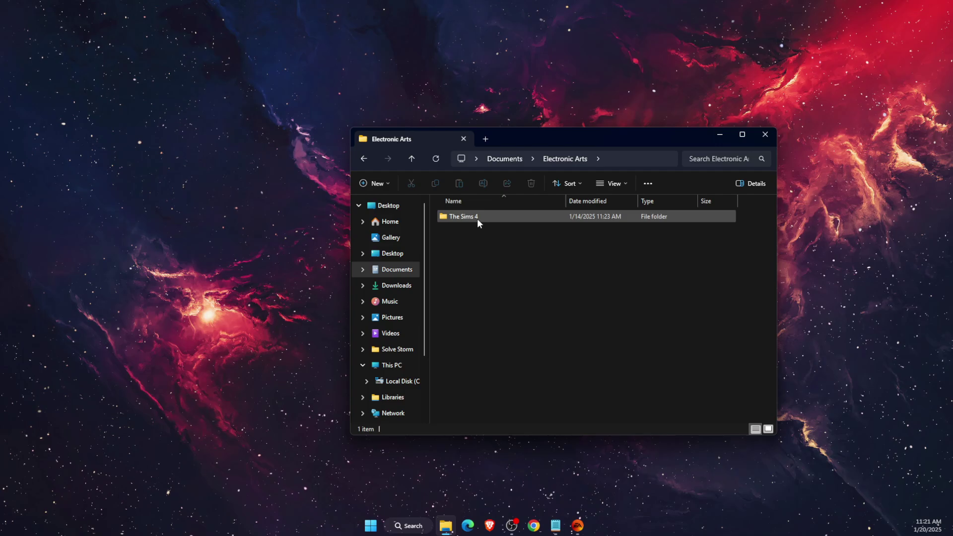
double_click(477, 218)
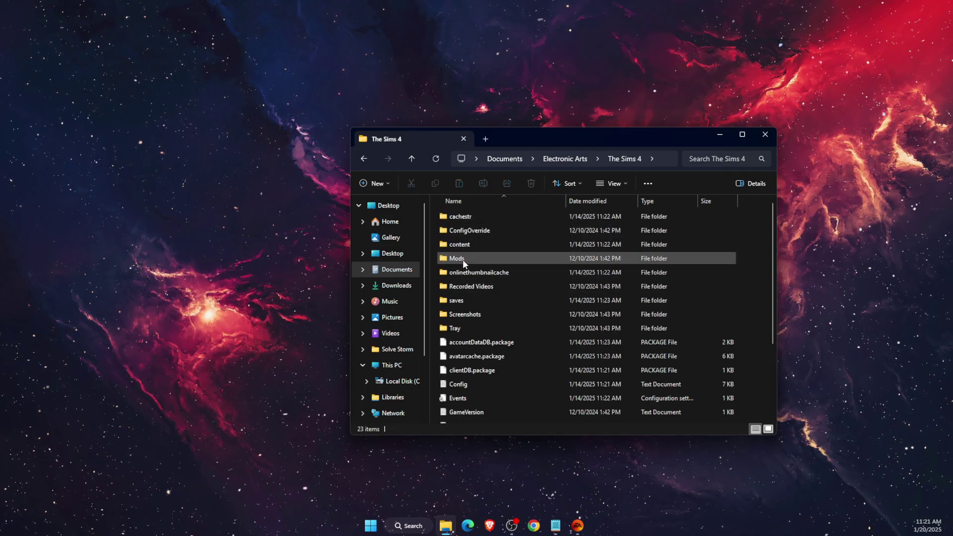
double_click(466, 257)
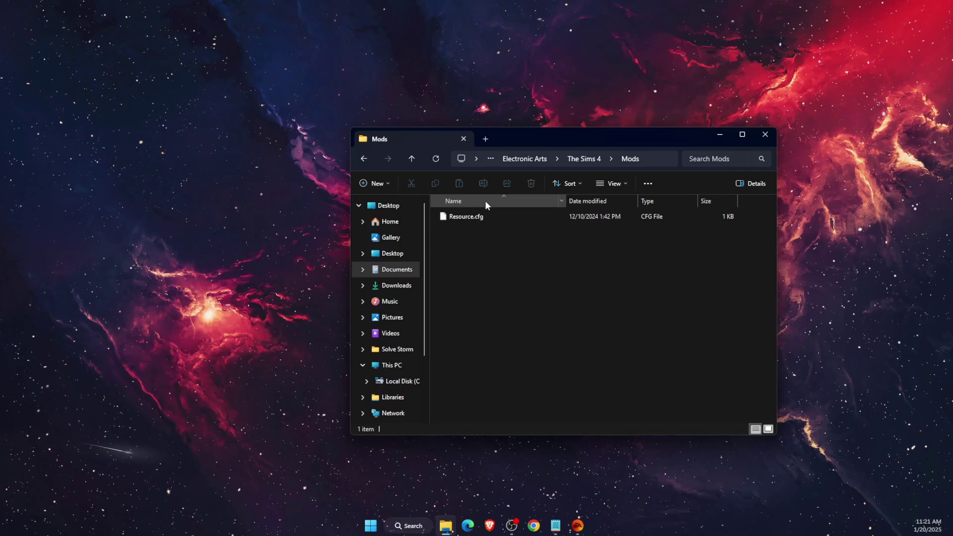
- Return to The Sims 4 folder and rename its Mods folder to "Mods OLD"
click(601, 159)
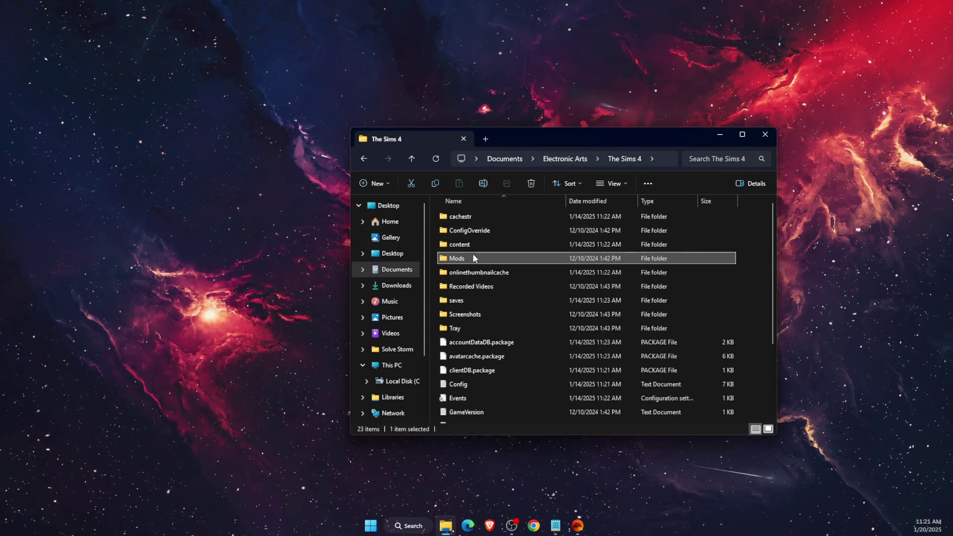
click(464, 256)
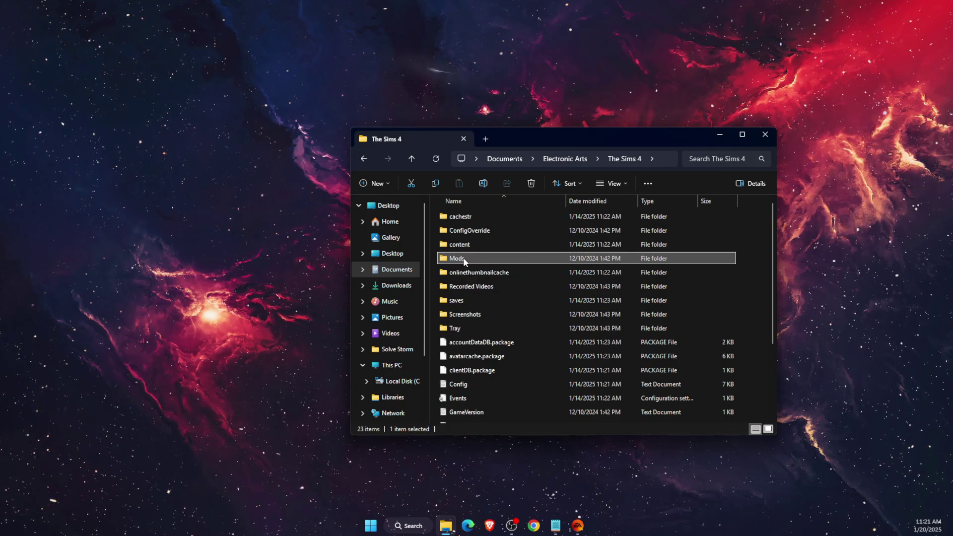
click(463, 256)
text(OLD)
key(Return)
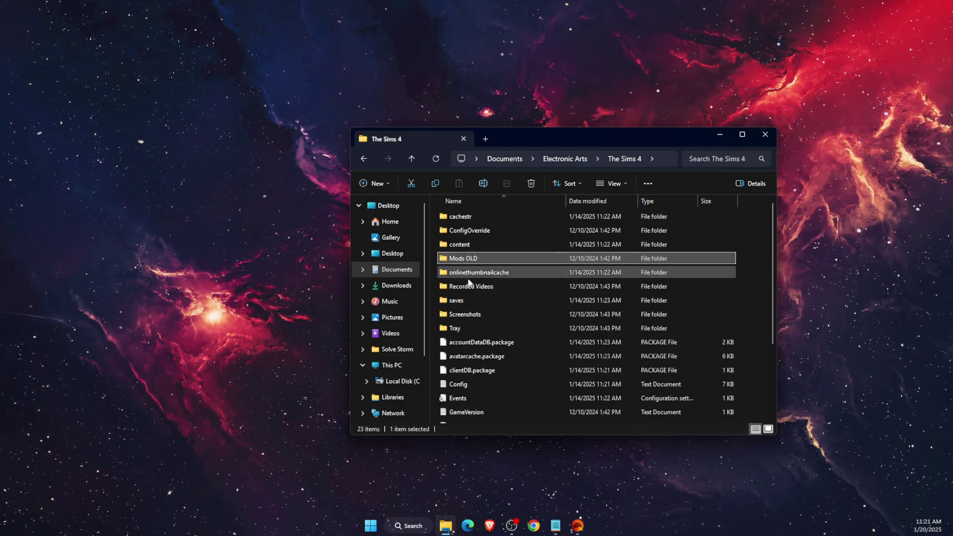
- Switch to the EA app and start a repair of The Sims 4
click(578, 526)
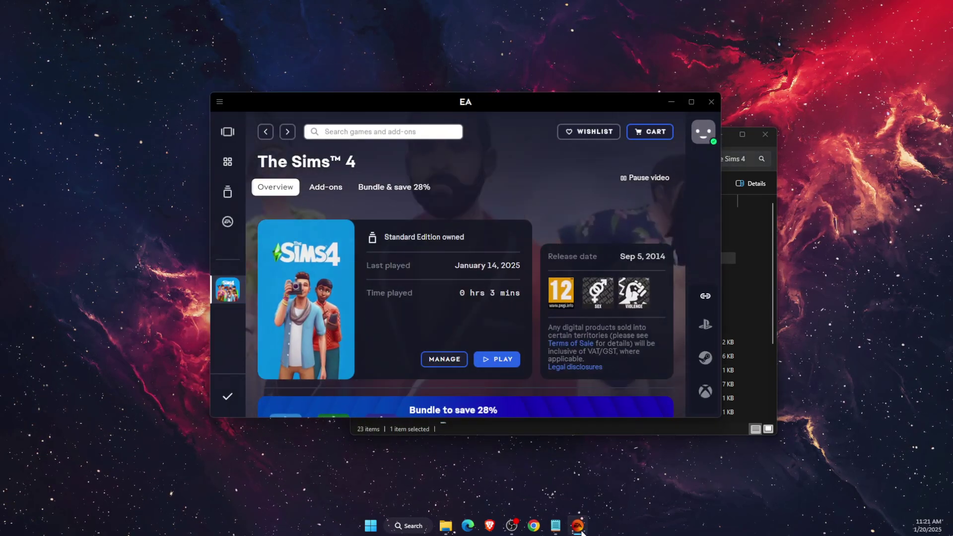
scroll(415, 296, down, 1)
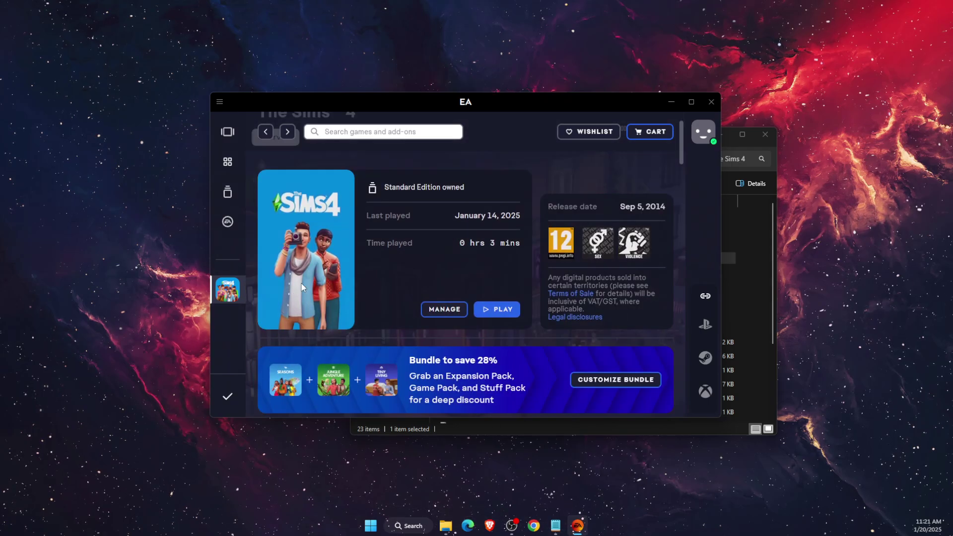
click(445, 312)
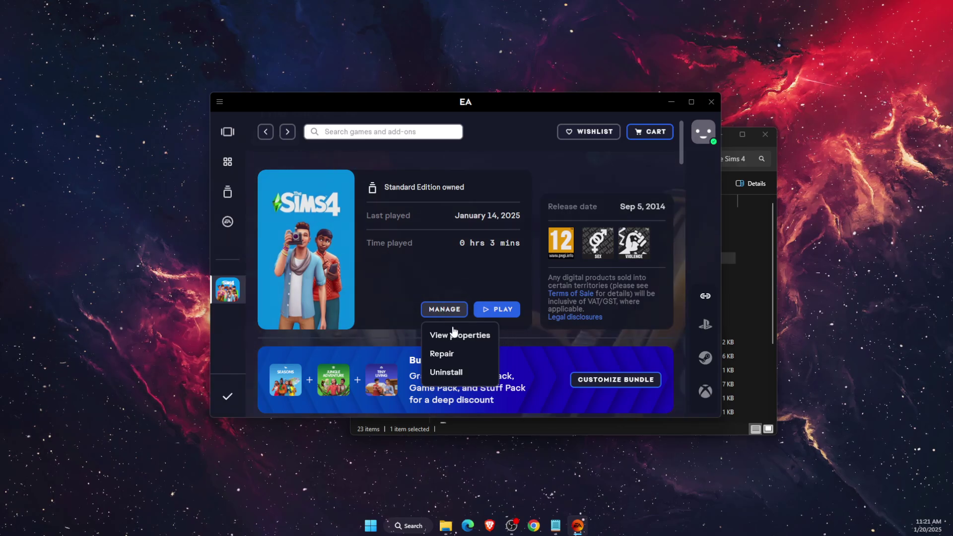
click(450, 354)
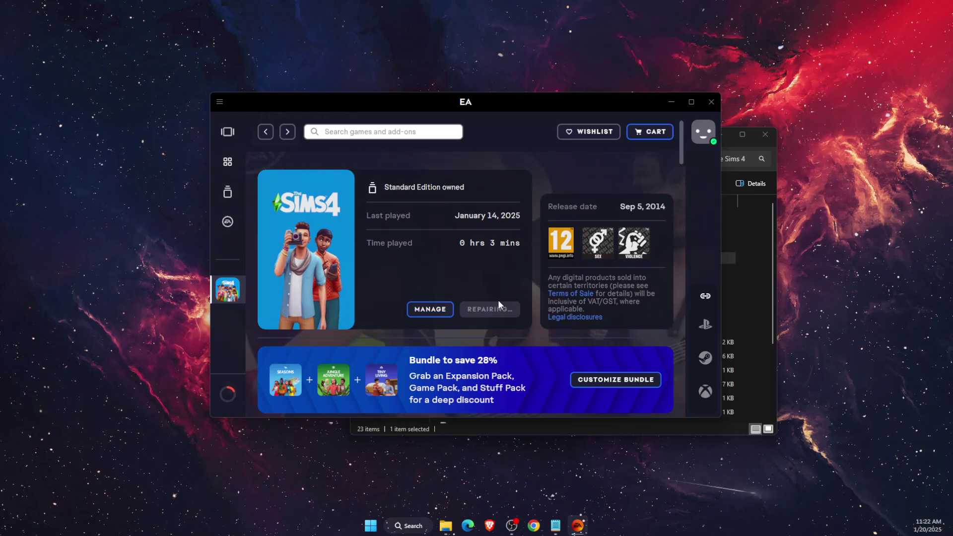
- Switch back to File Explorer and look through the contents of Documents > Electronic Arts > The Sims 4
click(772, 260)
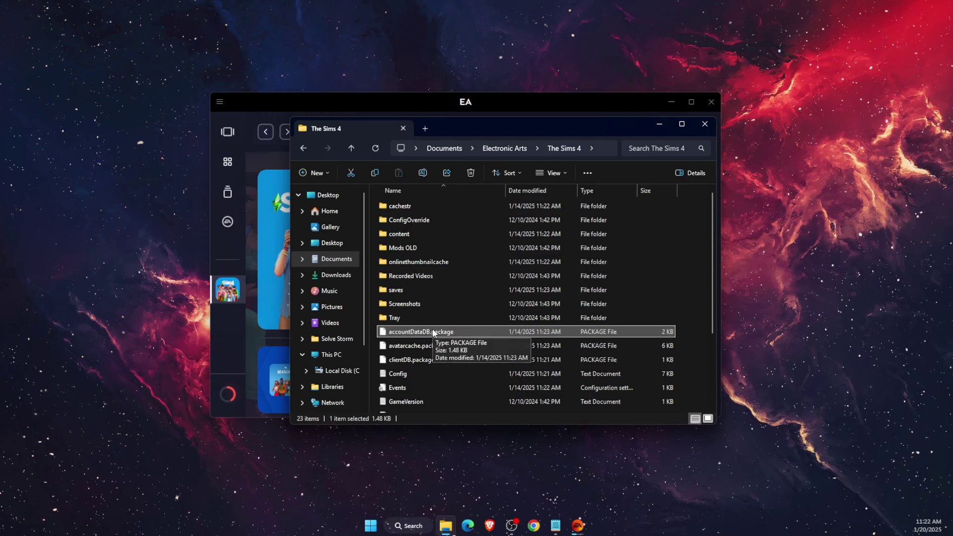
click(318, 263)
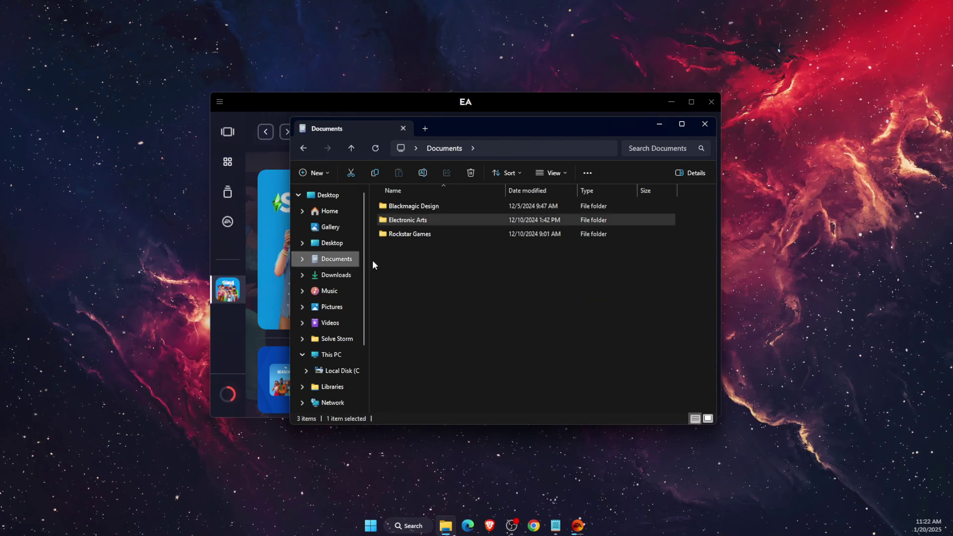
double_click(434, 218)
click(419, 206)
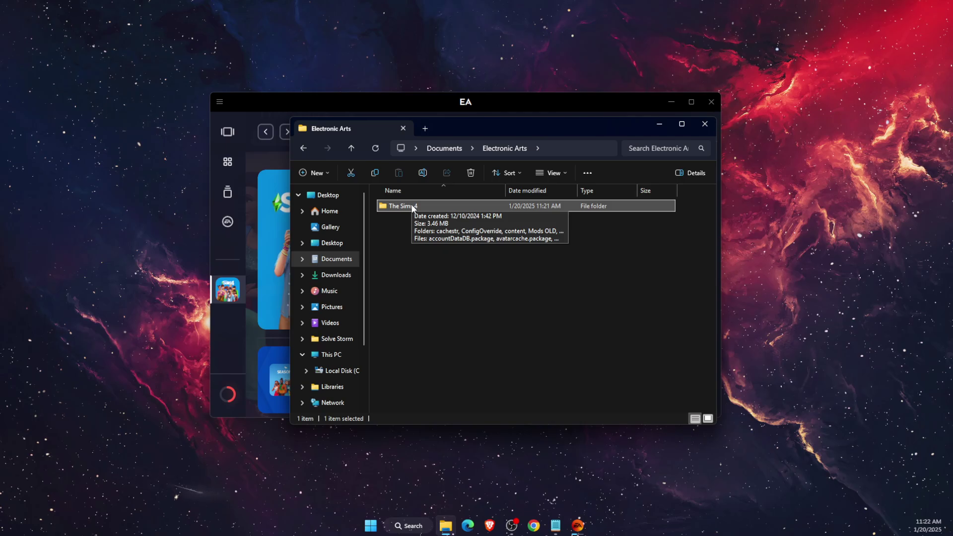
double_click(411, 204)
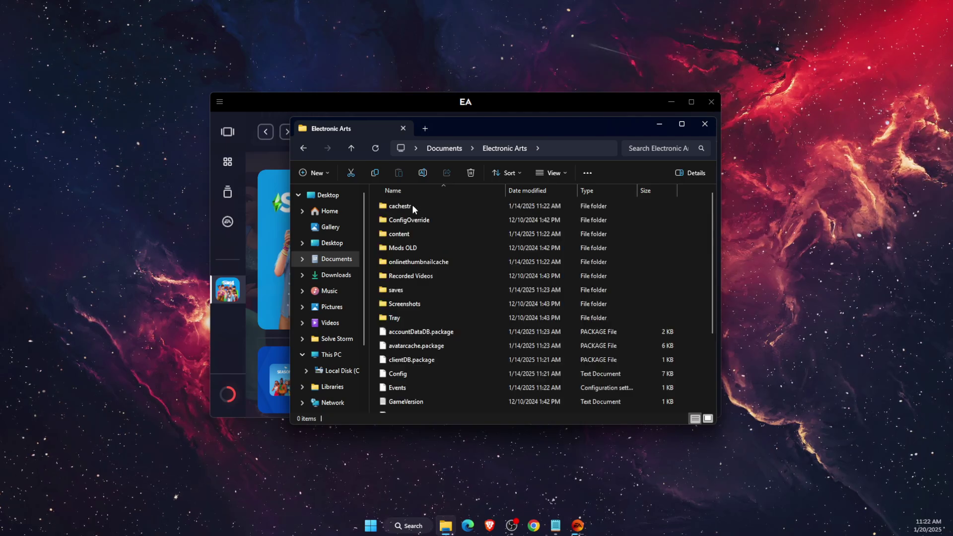
scroll(436, 334, down, 3)
scroll(433, 377, up, 2)
scroll(434, 377, down, 2)
scroll(433, 346, up, 3)
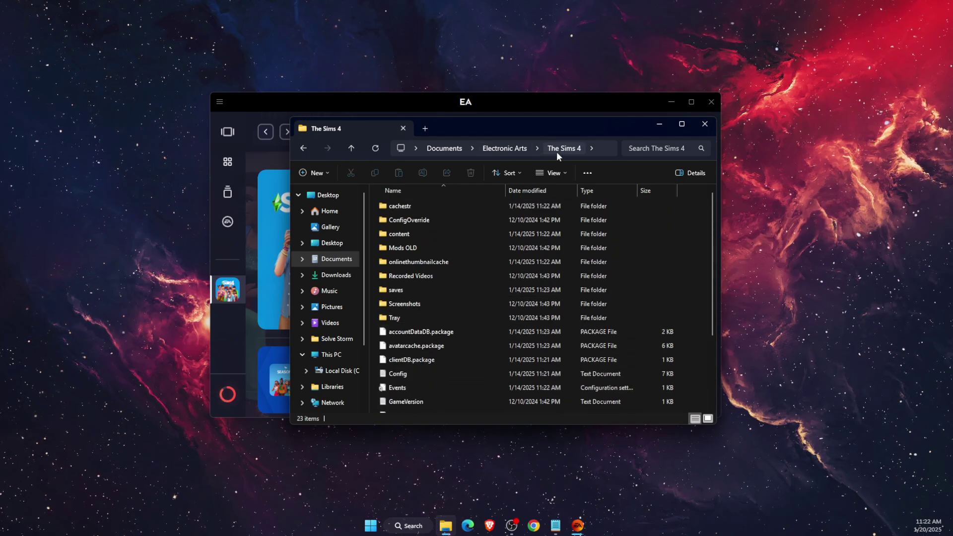
- Go up to the Electronic Arts folder and copy The Sims 4 folder to the clipboard
click(505, 149)
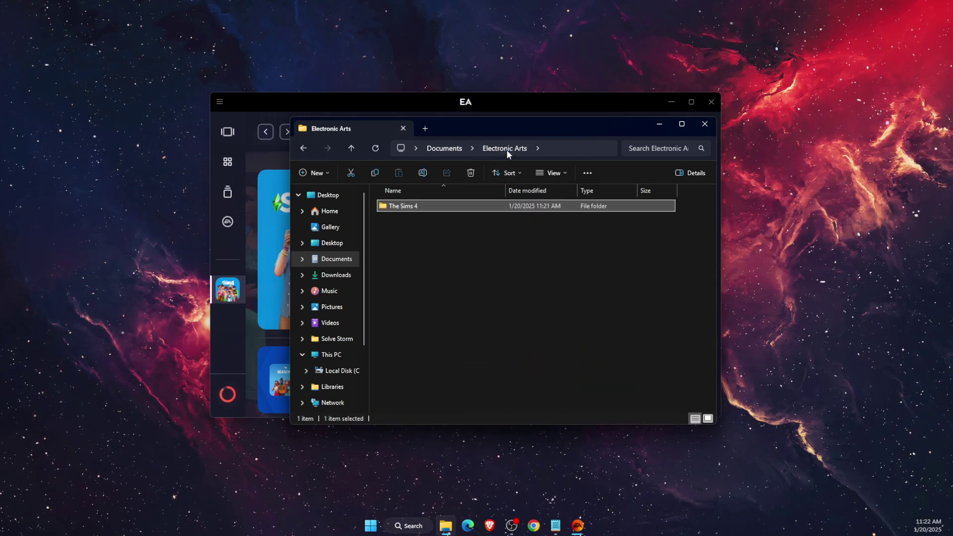
right_click(414, 209)
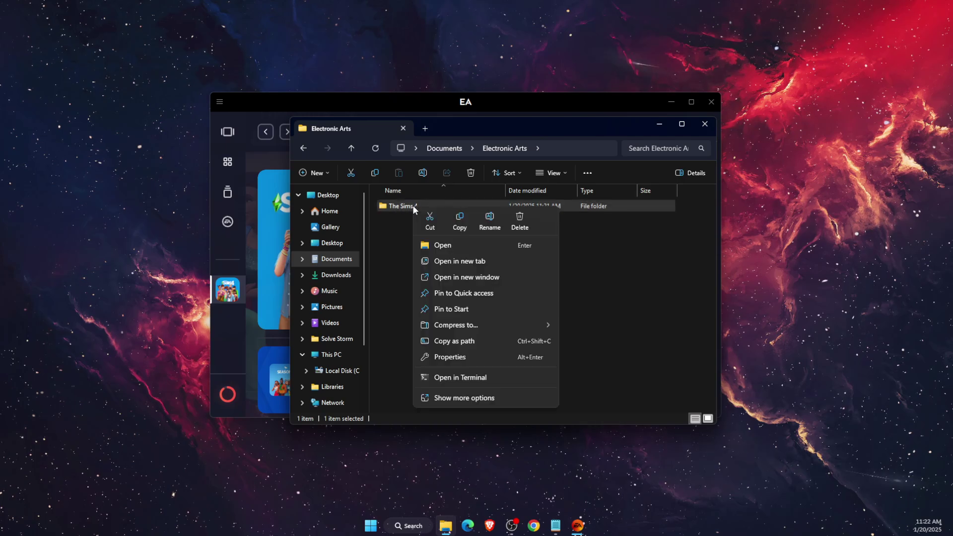
click(456, 218)
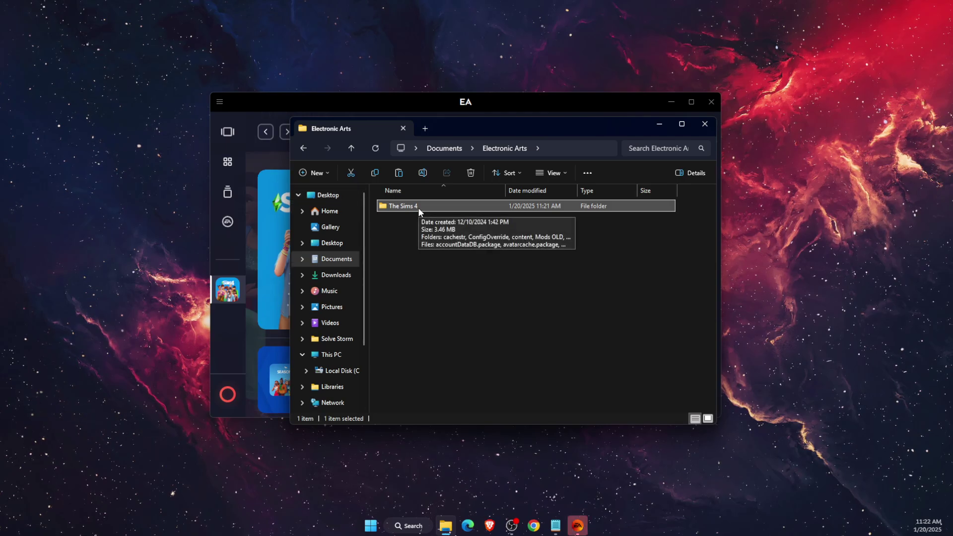
- Paste a backup copy of The Sims 4 folder onto the desktop and delete the original from Documents > Electronic Arts
click(488, 297)
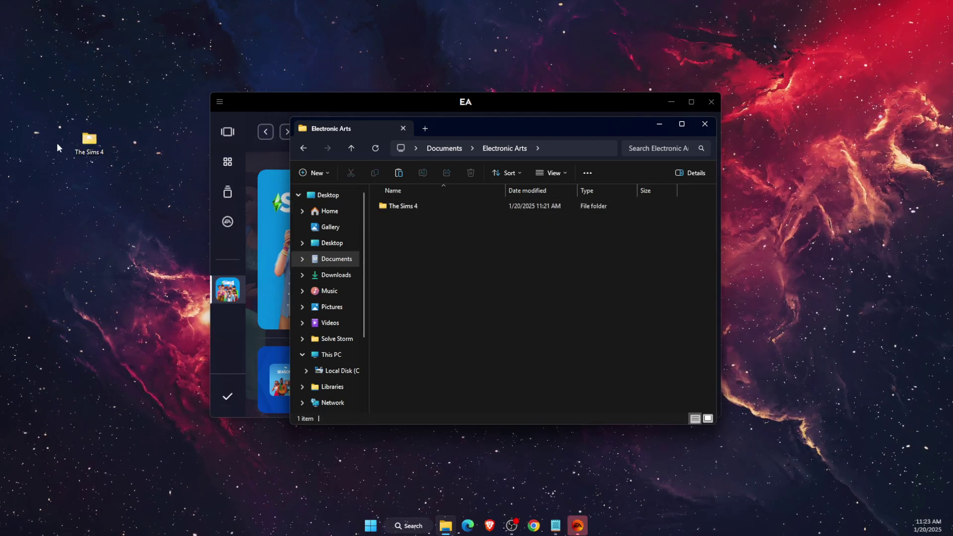
click(89, 143)
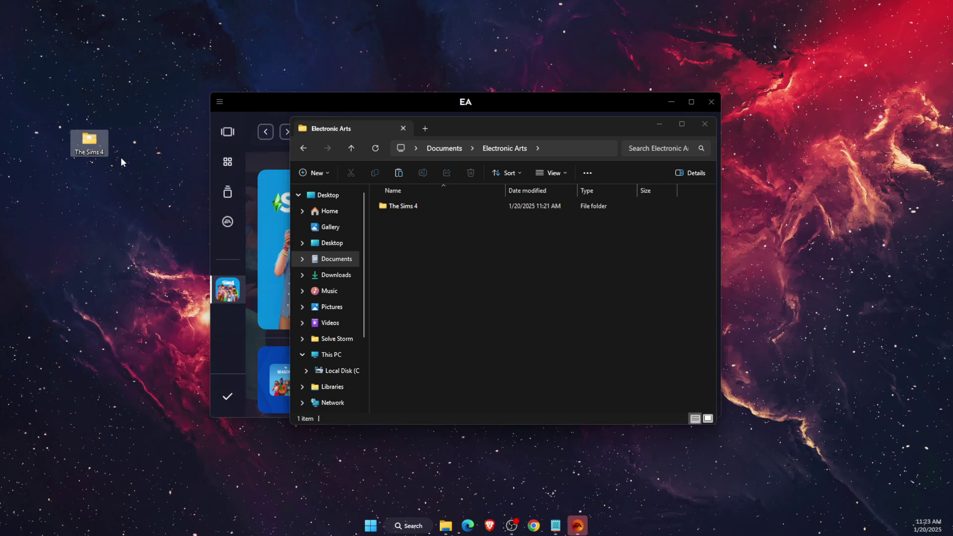
click(402, 206)
right_click(403, 207)
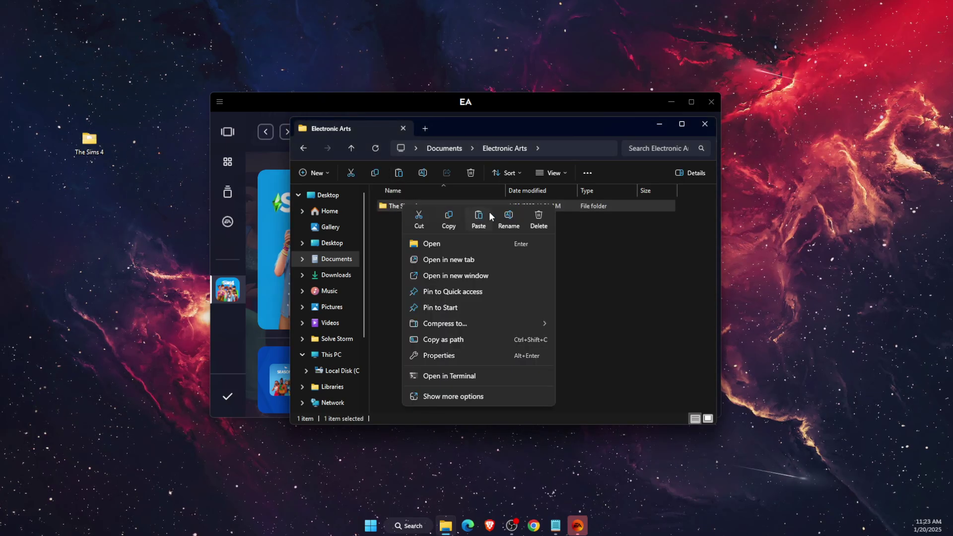
click(534, 212)
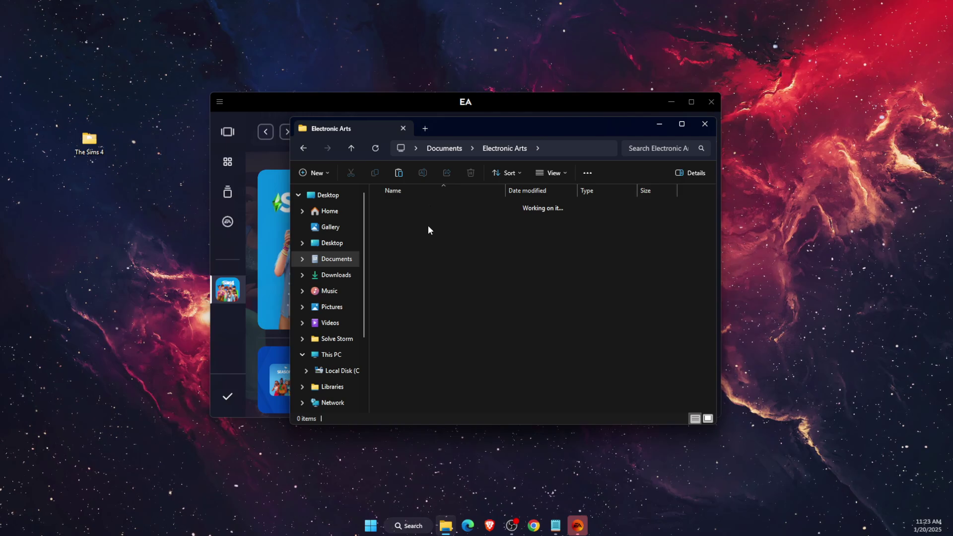
- Switch to the EA app and launch The Sims 4
click(350, 106)
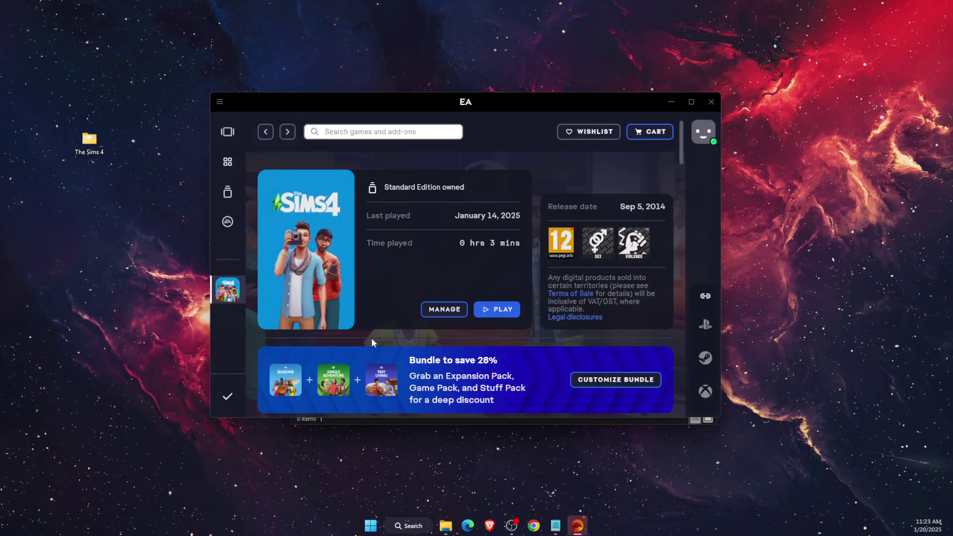
click(498, 311)
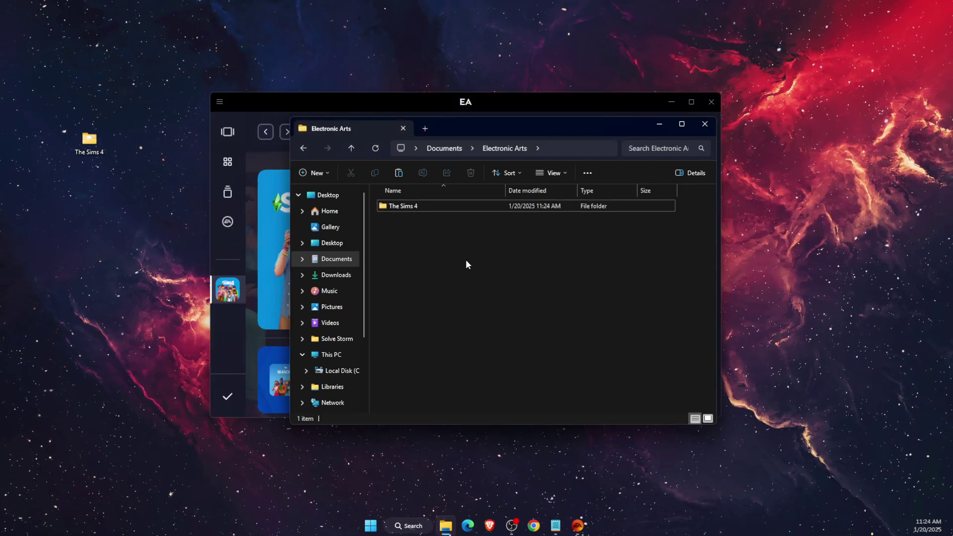
- Examine the contents of the new The Sims 4 folder and its Mods subfolder in Electronic Arts, and close File Explorer
double_click(437, 208)
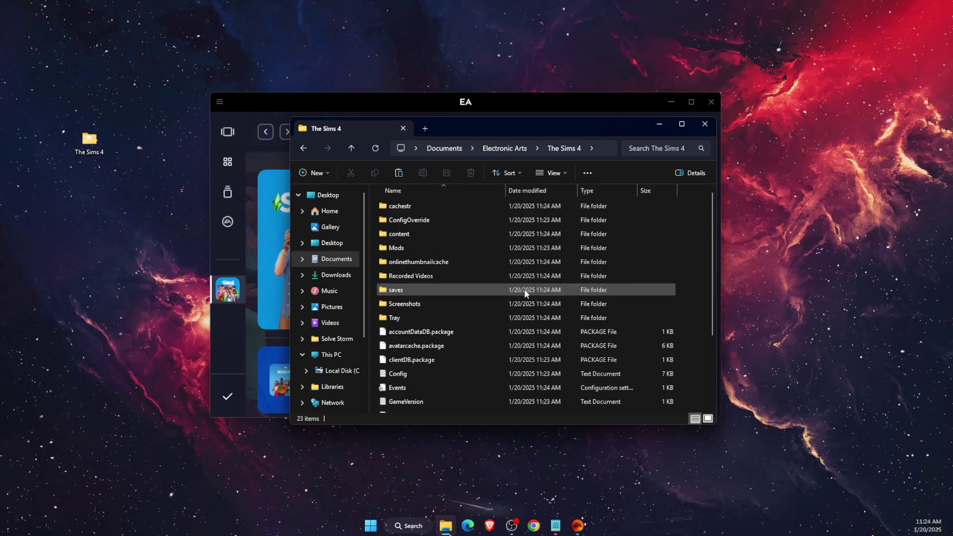
double_click(410, 249)
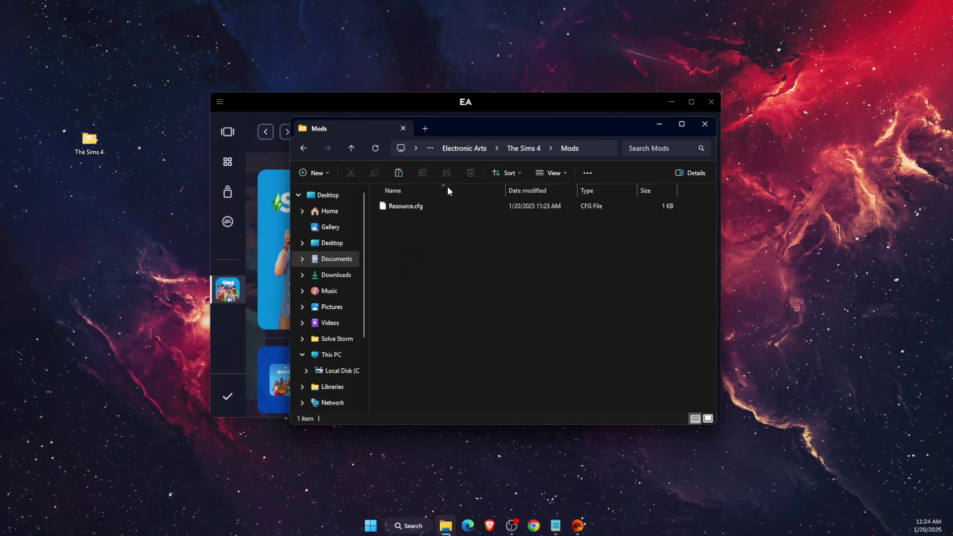
click(523, 148)
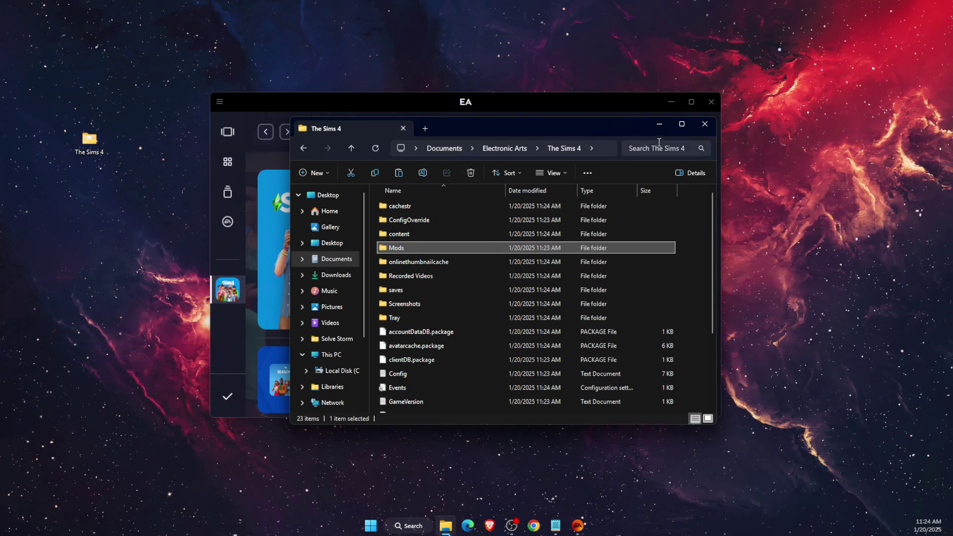
click(704, 124)
mouse_move(627, 218)
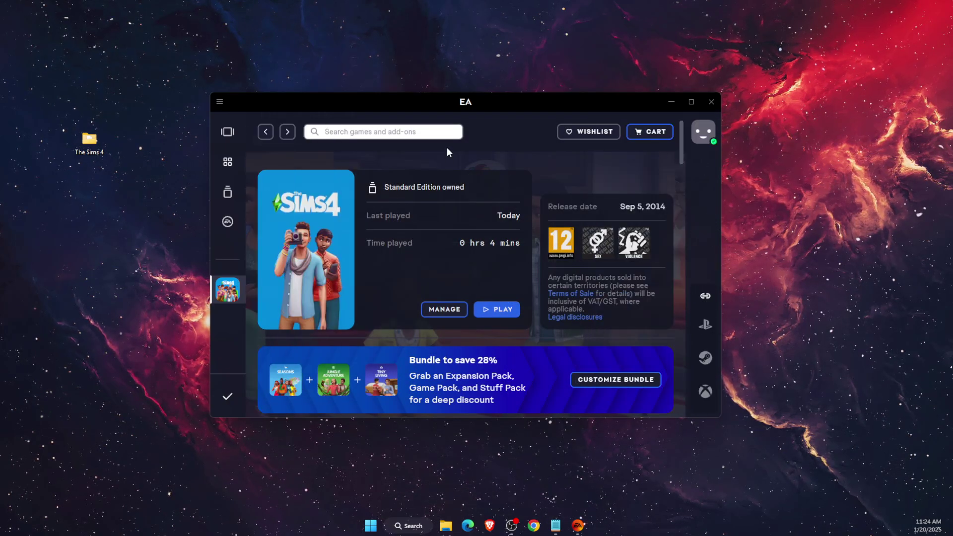